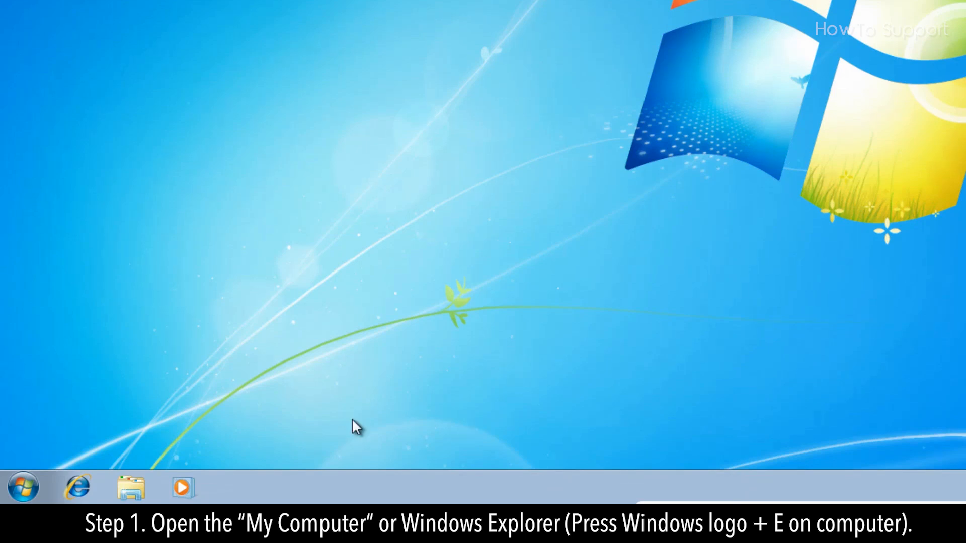
# Launch Explorer on Libraries and reach Folder and search options from the Organize menu
pyautogui.click(130, 487)
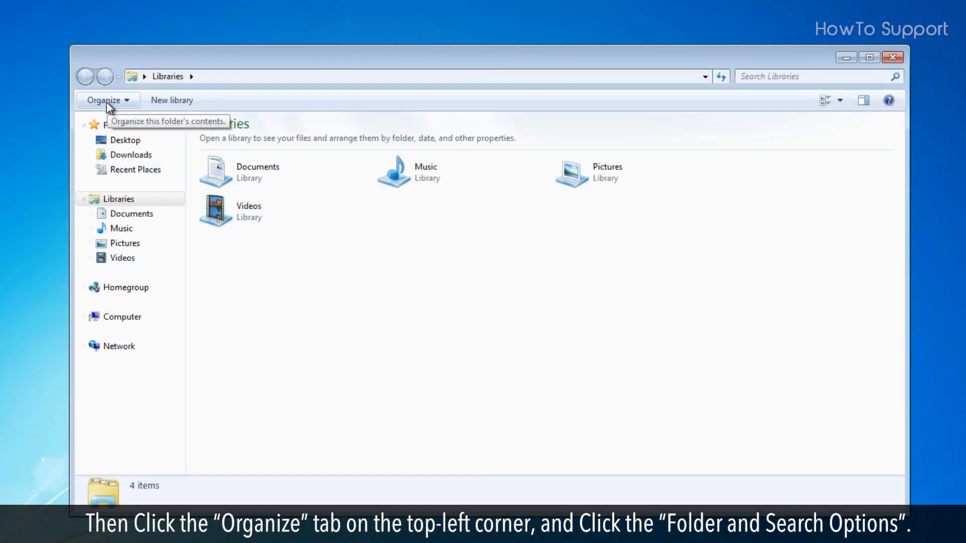
pyautogui.click(105, 102)
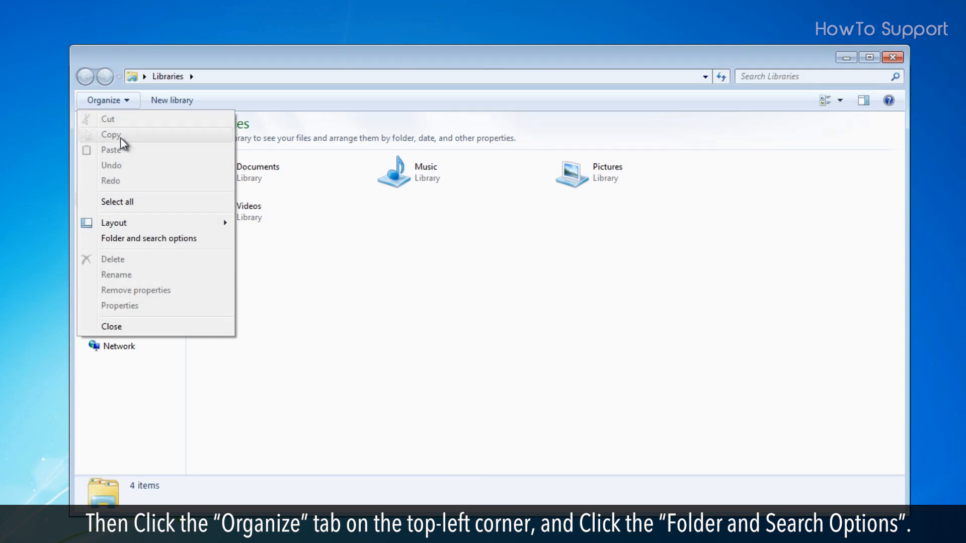
pyautogui.click(161, 241)
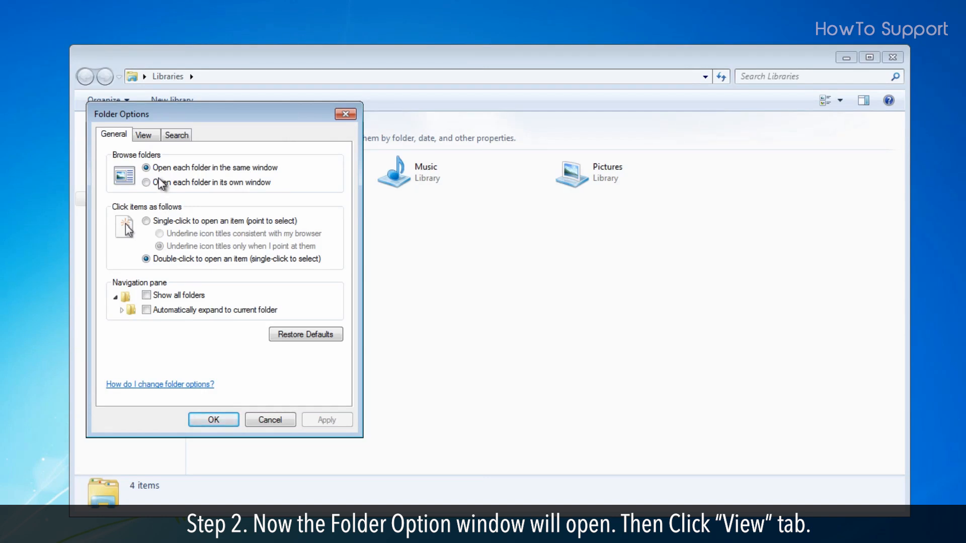
# Enable 'Always show icons, never thumbnails' in the View settings and confirm with OK
pyautogui.click(146, 139)
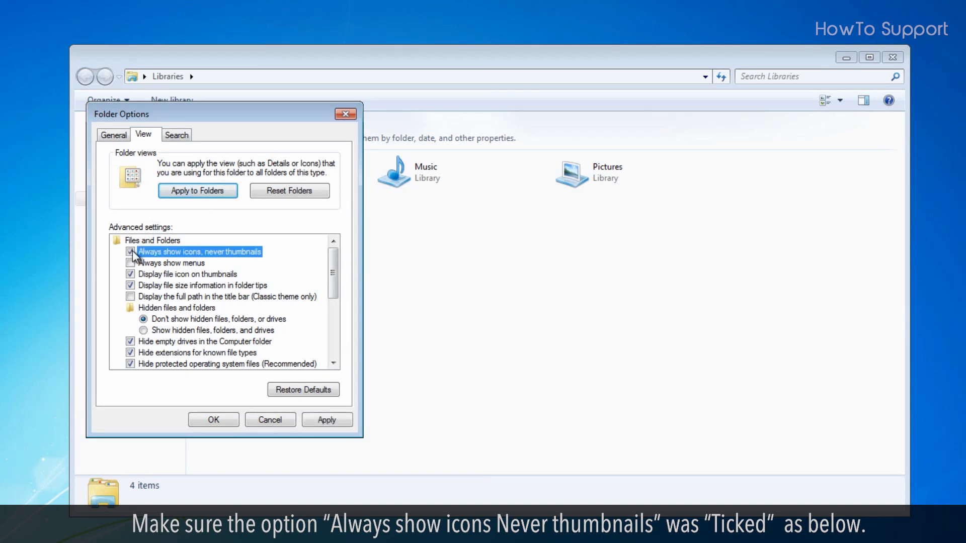
pyautogui.click(212, 421)
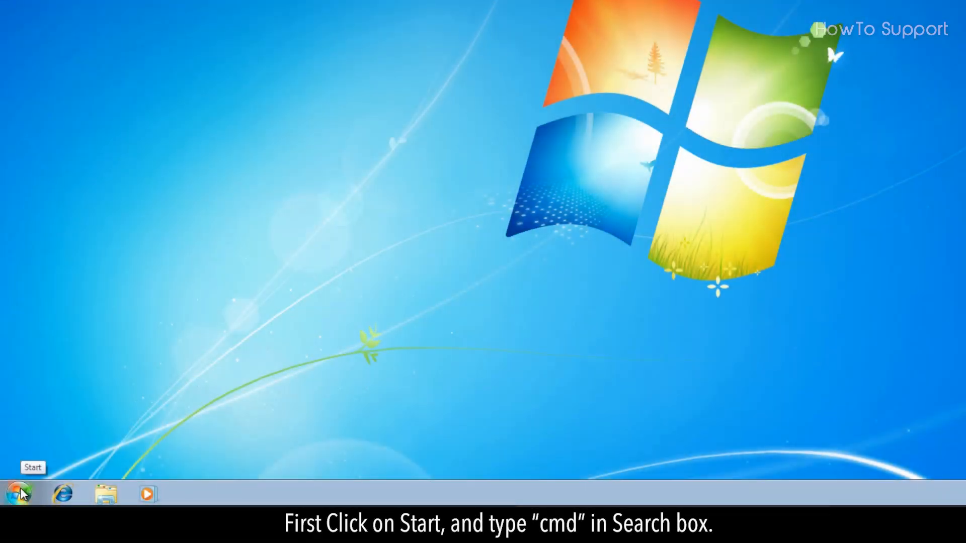
# Search Start for cmd and run cmd.exe as administrator, approving the elevation prompt
pyautogui.click(21, 494)
pyautogui.write('cmd')
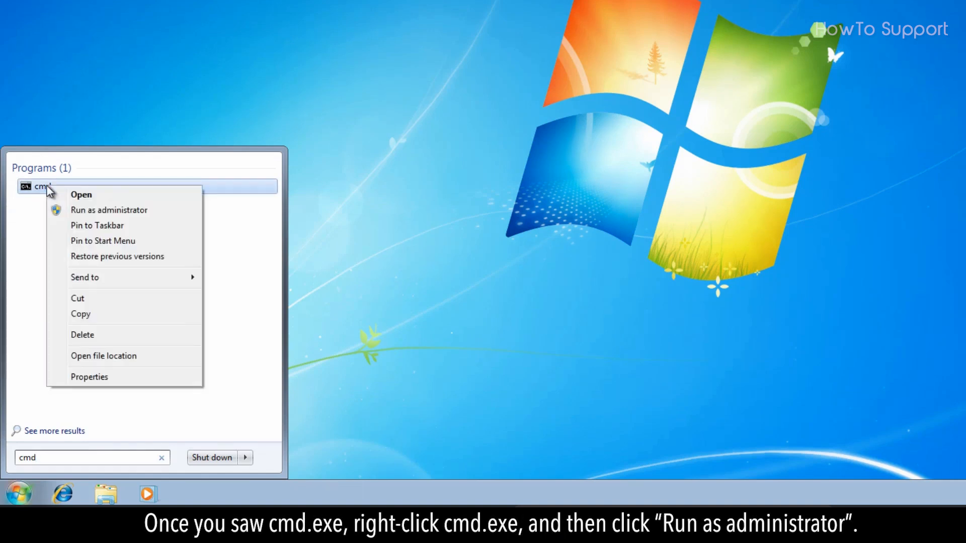
pyautogui.click(85, 212)
pyautogui.click(224, 294)
pyautogui.write('Sfc /scan')
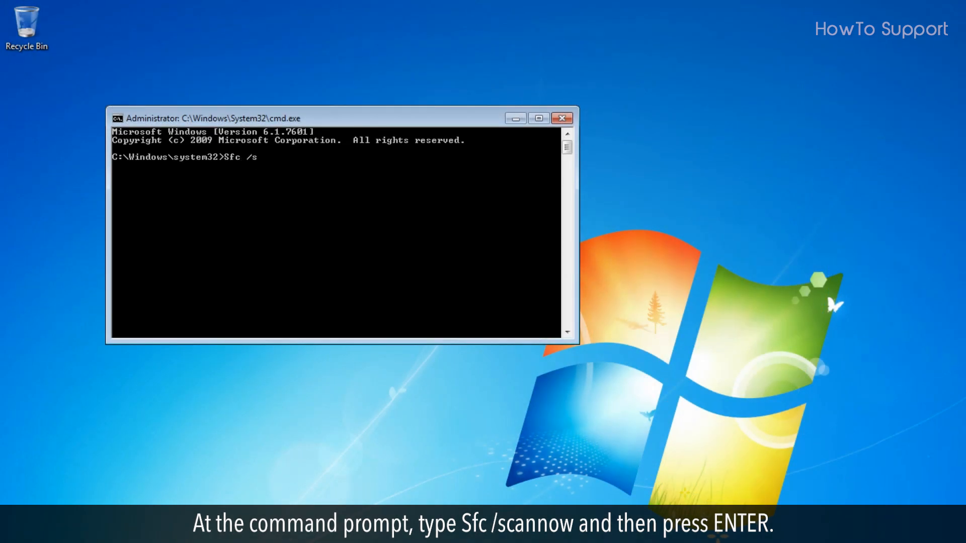
pyautogui.write('now')
# Run Sfc /scannow so the system file verification begins
pyautogui.press('Return')
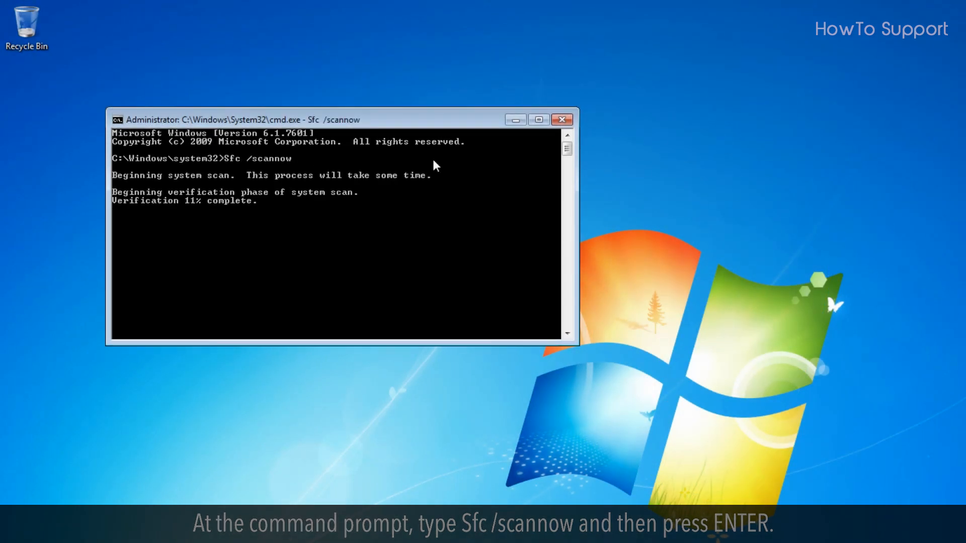